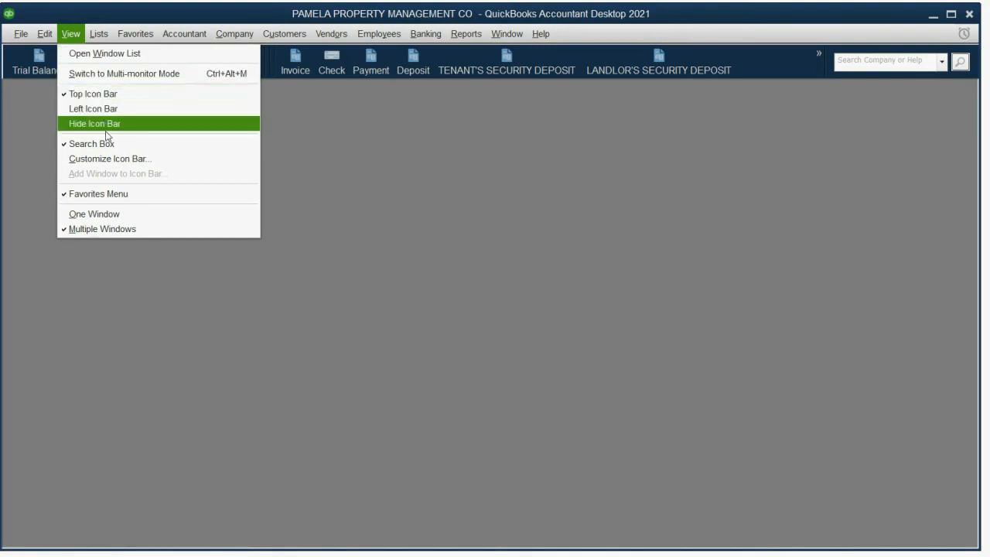
- Delete the LANDLORD PAYOUT BALANCES shortcut from the icon bar content and save the customization
{"action": "left_click", "coordinate": [106, 157]}
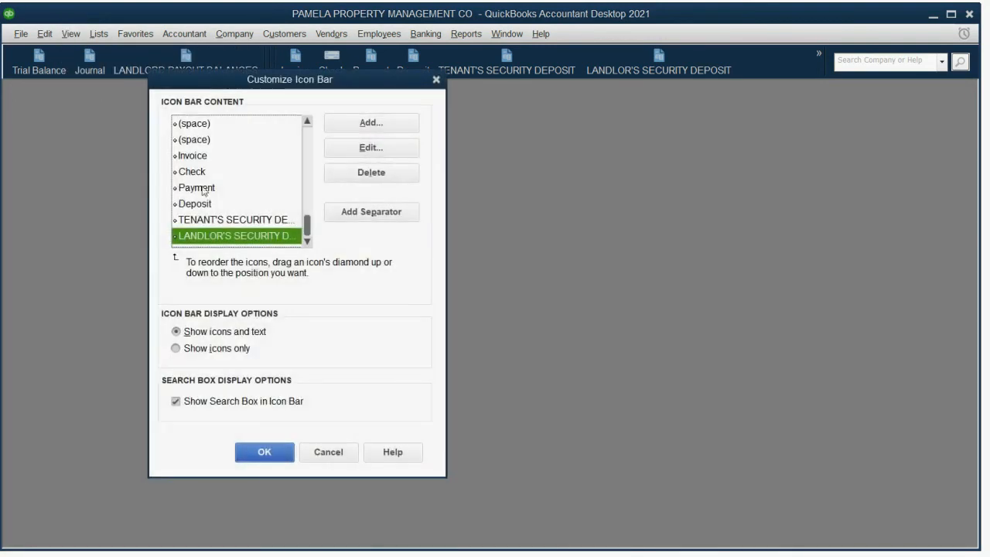
{"action": "left_click_drag", "start_coordinate": [306, 229], "coordinate": [311, 141]}
{"action": "scroll", "coordinate": [294, 193], "scroll_direction": "down", "scroll_amount": 4}
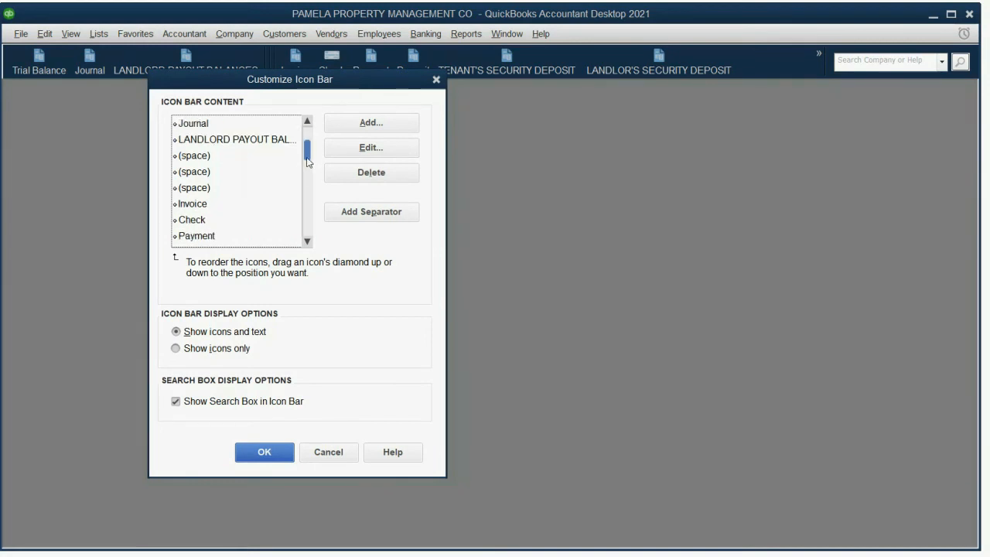
{"action": "left_click", "coordinate": [294, 235]}
{"action": "scroll", "coordinate": [293, 246], "scroll_direction": "up", "scroll_amount": 2}
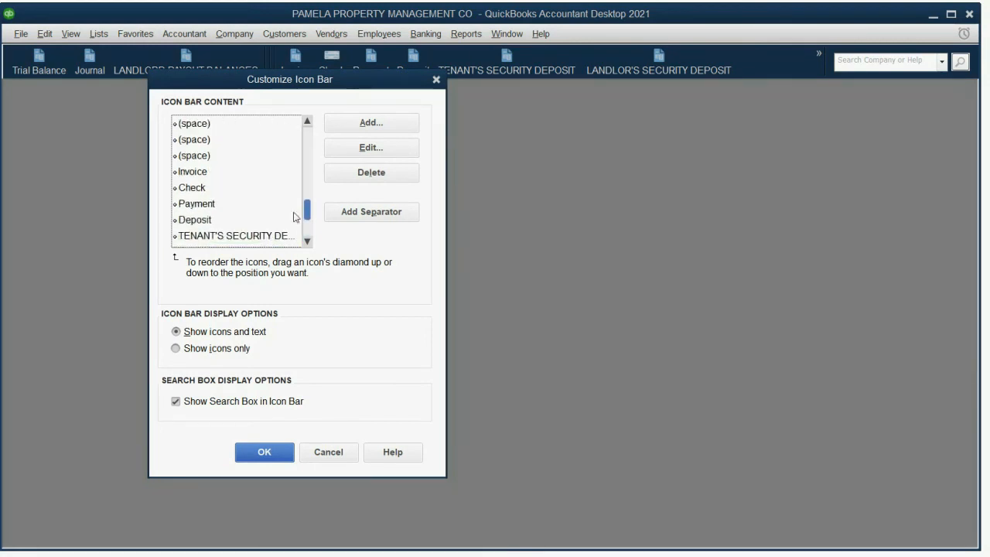
{"action": "scroll", "coordinate": [292, 246], "scroll_direction": "down", "scroll_amount": 2}
{"action": "left_click_drag", "start_coordinate": [288, 80], "coordinate": [280, 130]}
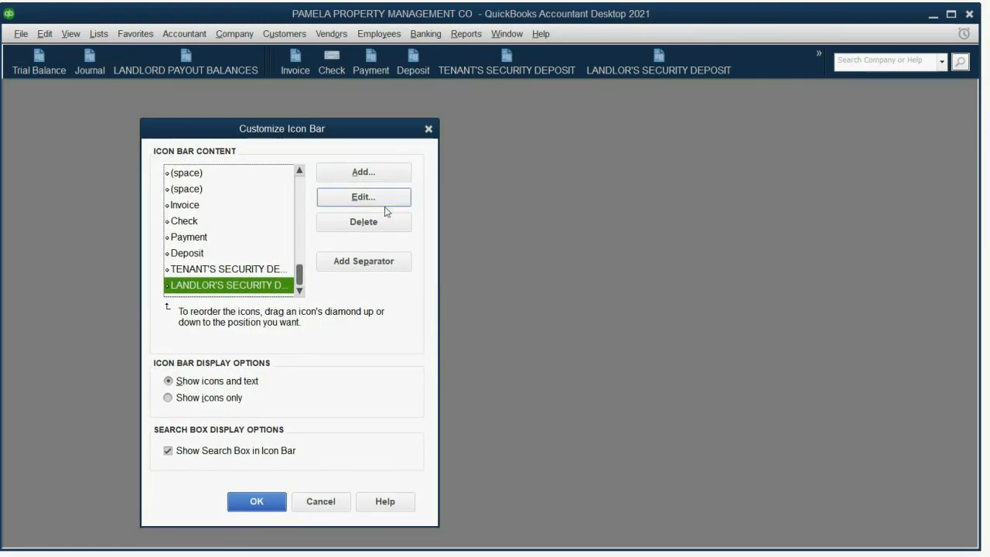
{"action": "left_click_drag", "start_coordinate": [299, 274], "coordinate": [287, 172]}
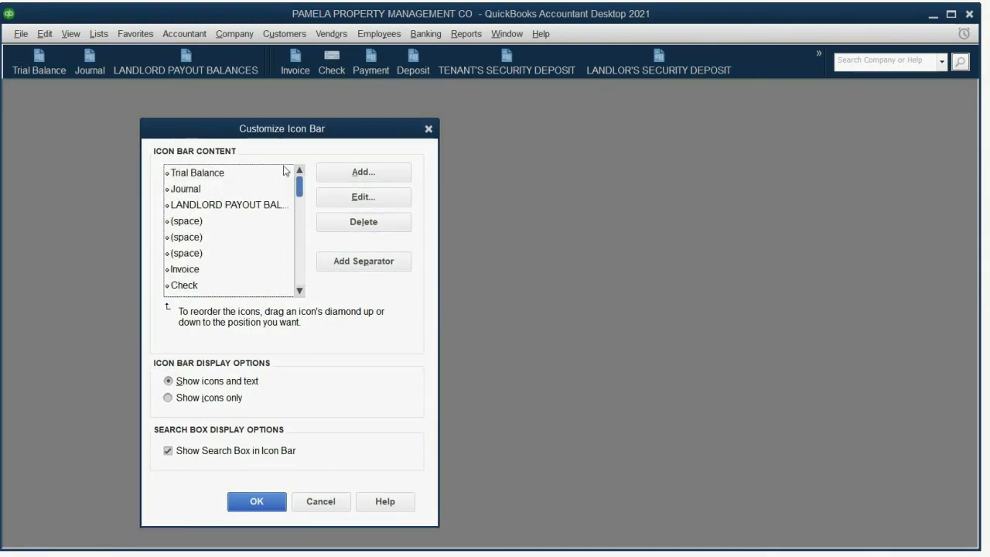
{"action": "left_click", "coordinate": [250, 206]}
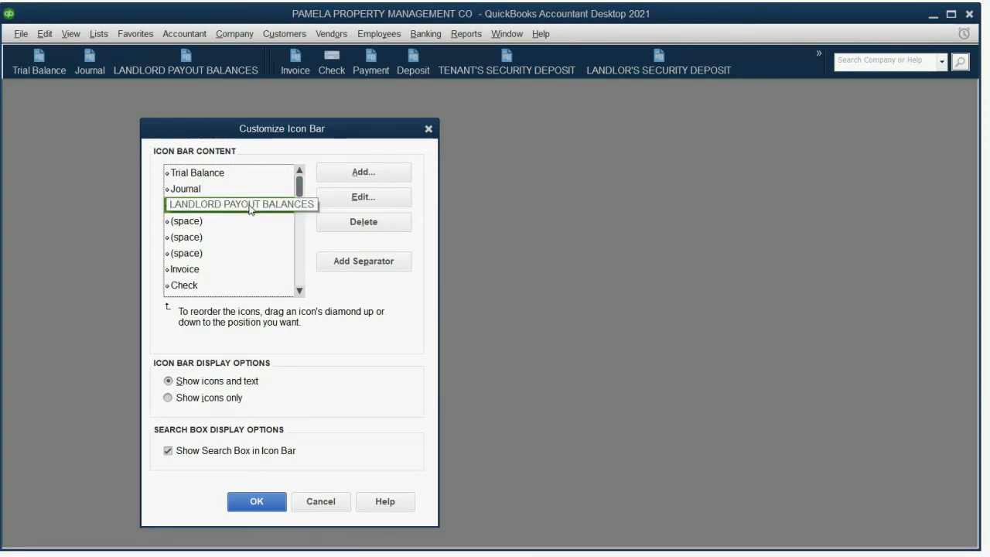
{"action": "left_click", "coordinate": [338, 226]}
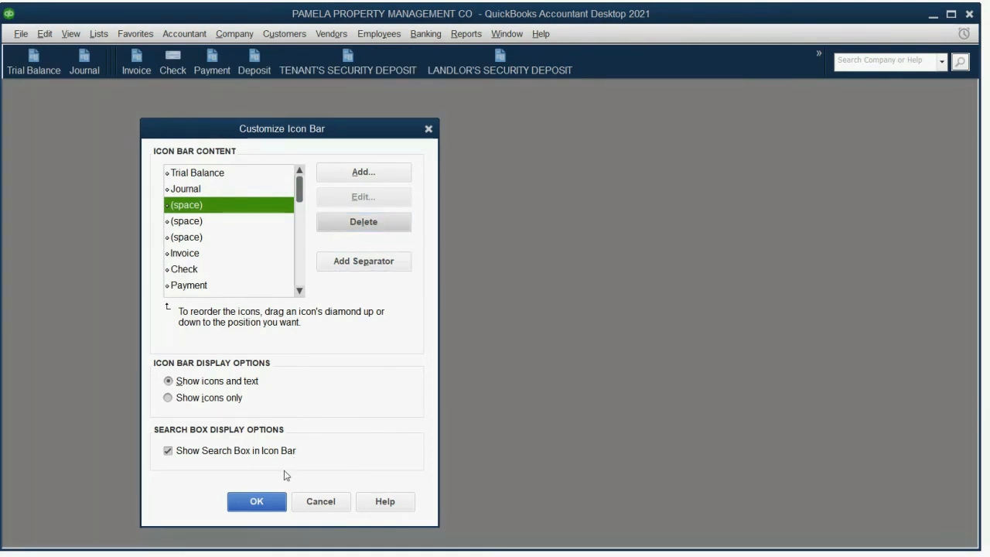
{"action": "left_click", "coordinate": [269, 503]}
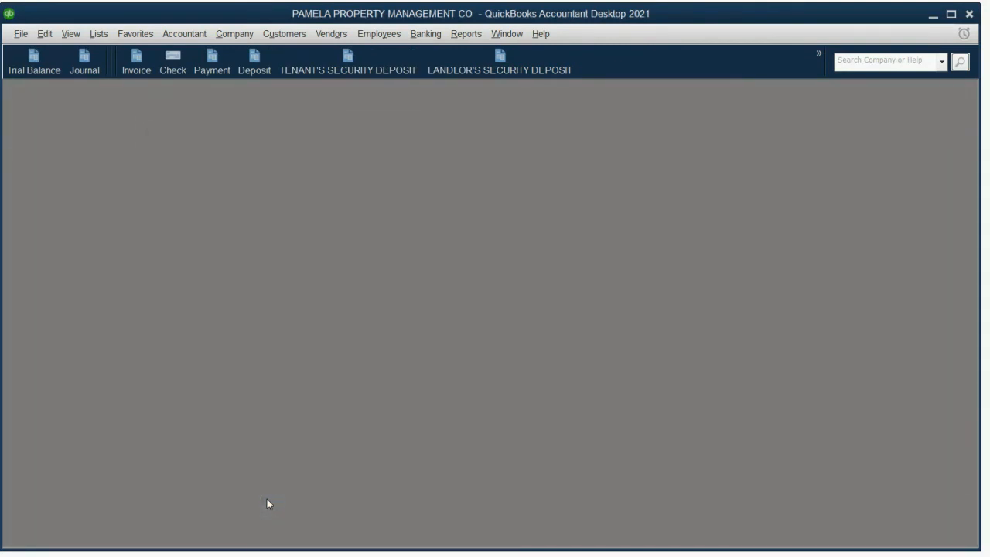
- Open the Customer Balance Detail report from the Customers & Receivables reports
{"action": "left_click", "coordinate": [468, 34]}
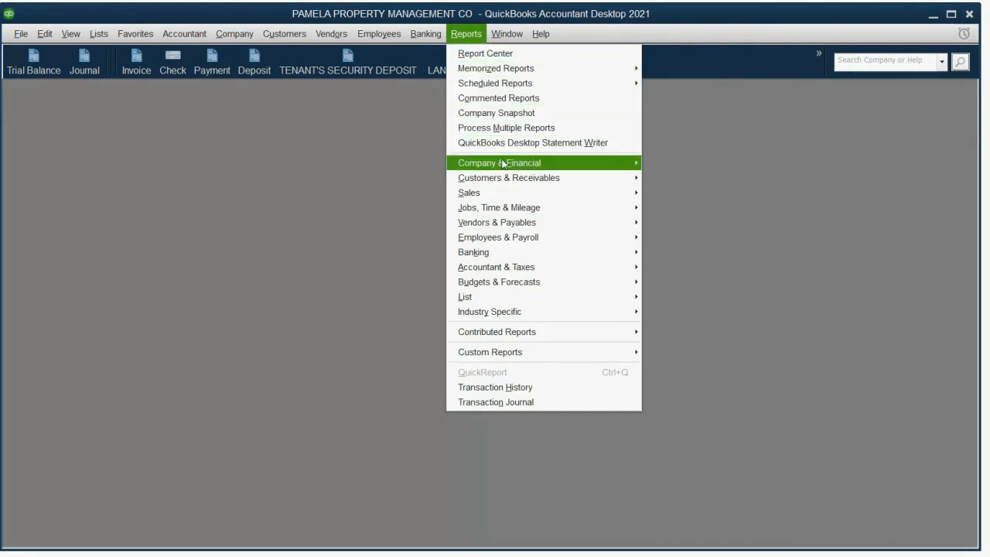
{"action": "mouse_move", "coordinate": [507, 183]}
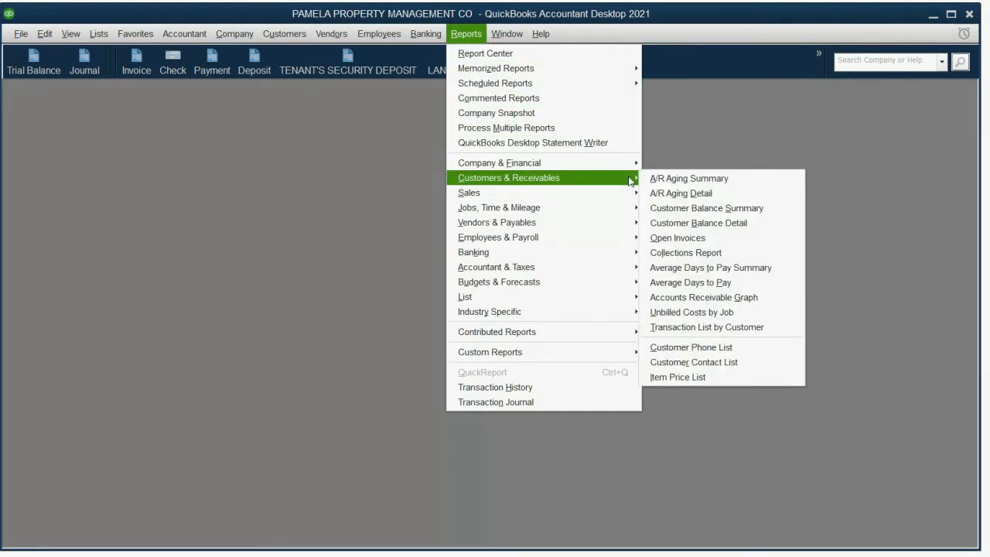
{"action": "left_click", "coordinate": [693, 223]}
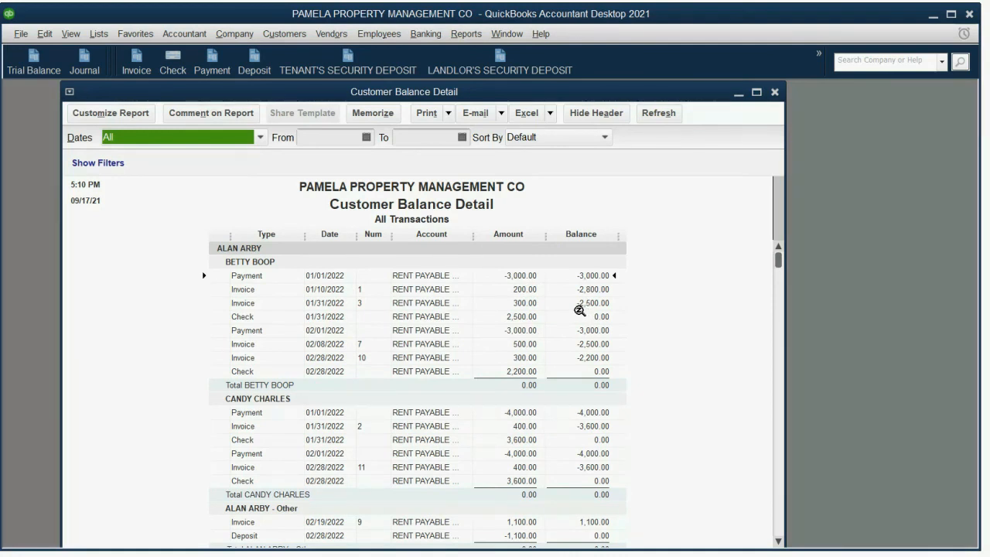
- Customize the report's header so that its title reads LANDLORD PAYOUT BALANCES
{"action": "left_click", "coordinate": [121, 116]}
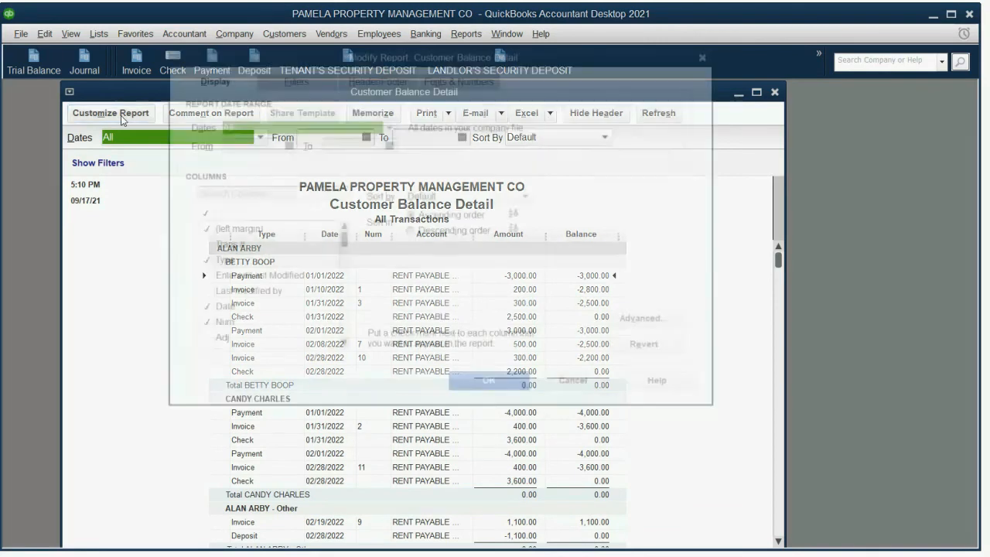
{"action": "left_click", "coordinate": [376, 78]}
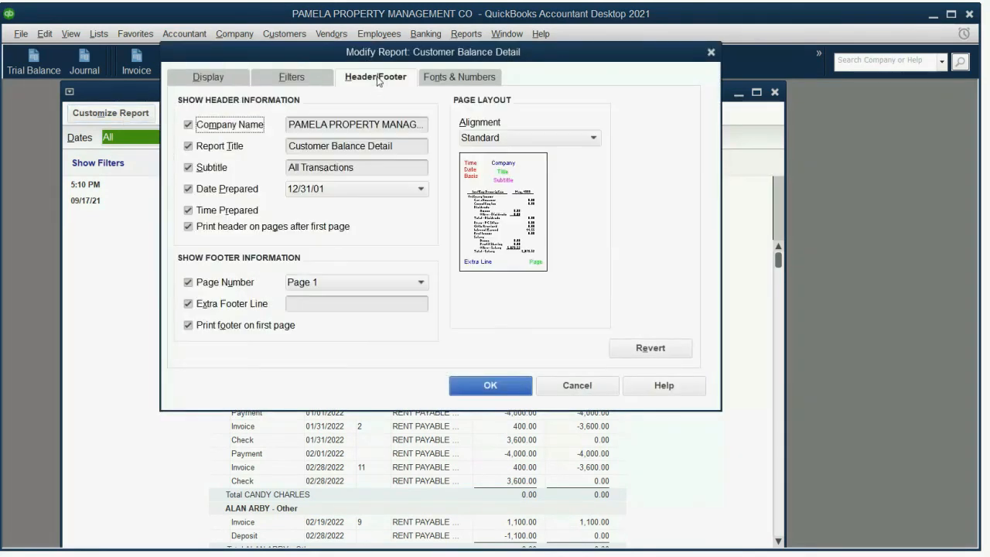
{"action": "left_click", "coordinate": [398, 149]}
{"action": "left_click_drag", "start_coordinate": [398, 149], "coordinate": [283, 142]}
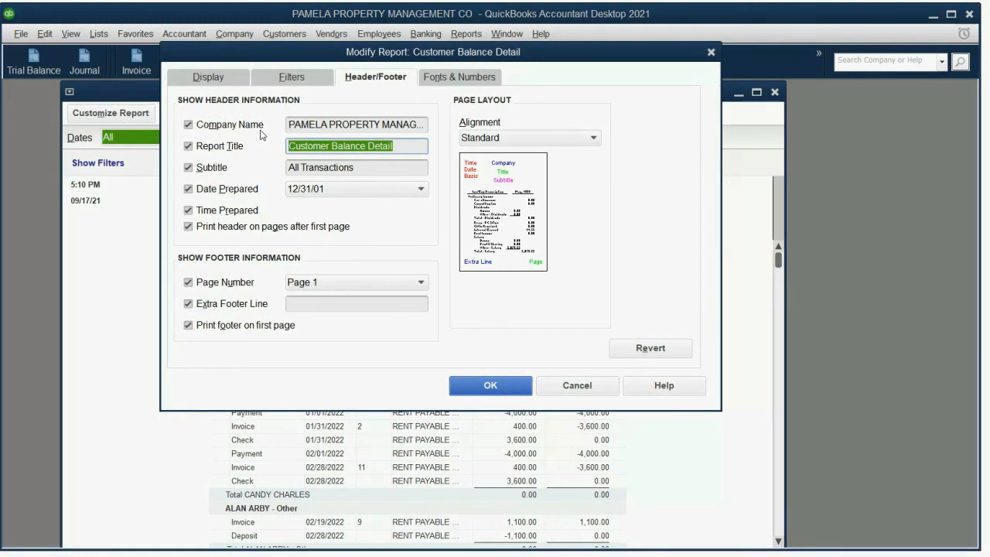
{"action": "type", "text": "LAN"}
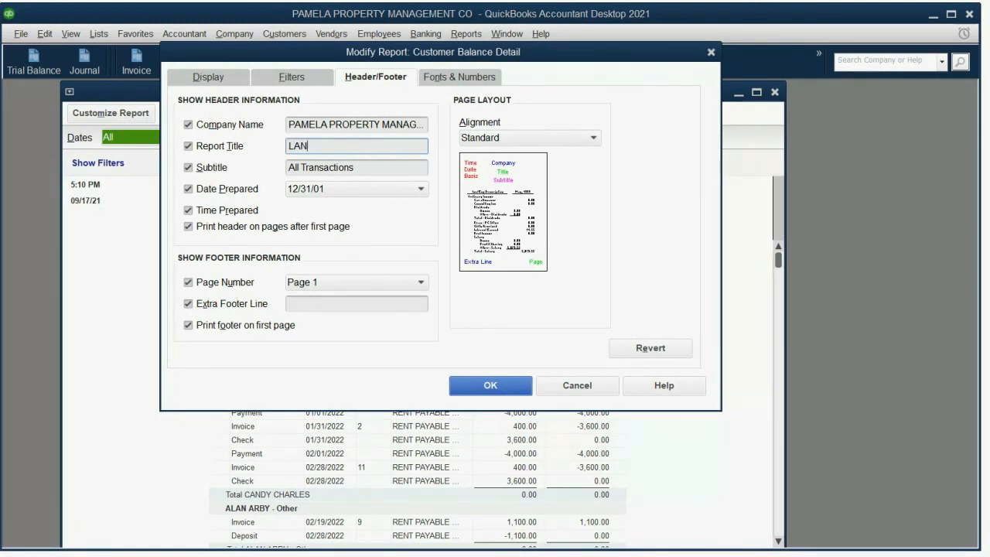
{"action": "type", "text": "DLORD PAYOUT"}
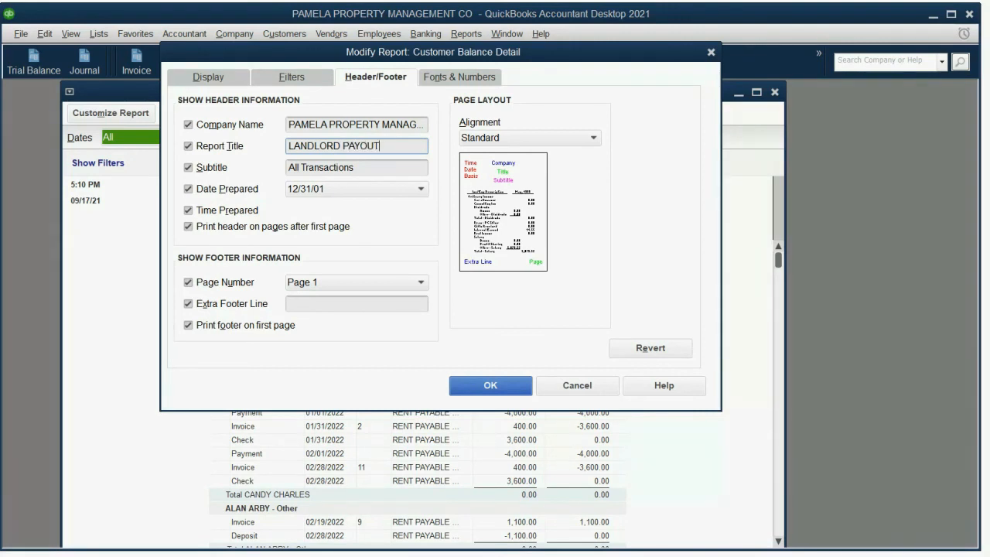
{"action": "type", "text": " BALANCES"}
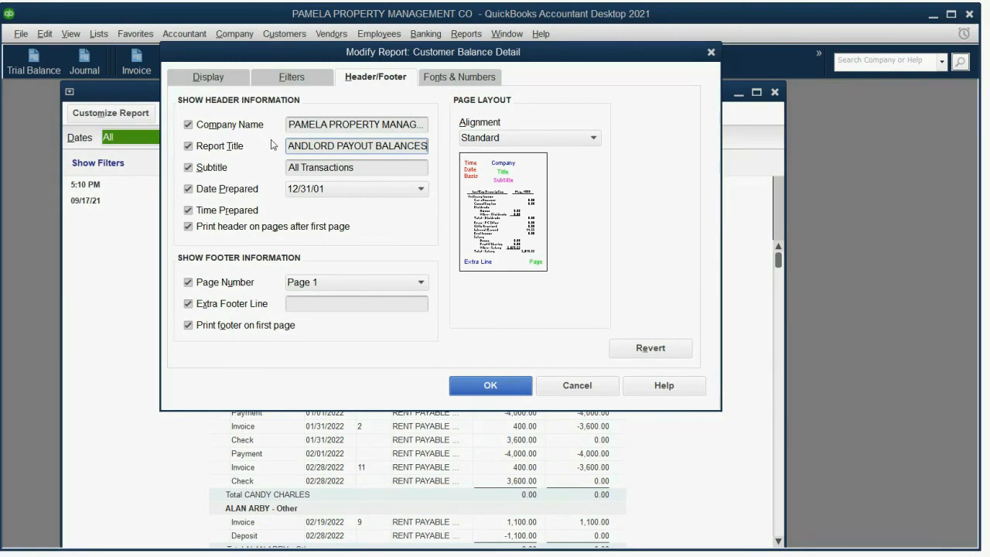
{"action": "left_click", "coordinate": [480, 384]}
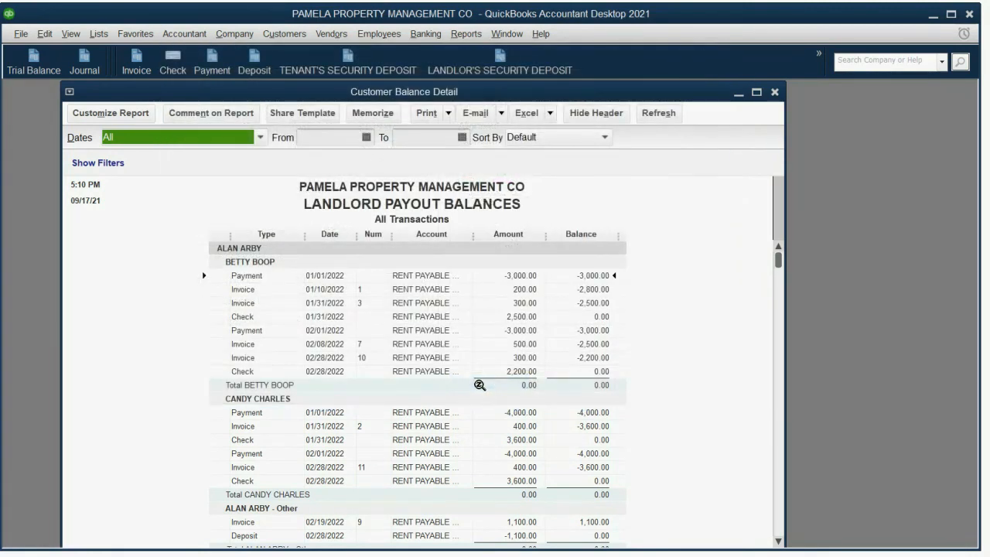
- Filter the report by account to show only RENT PAYABLE TO LANDLORD CLIENT
{"action": "left_click", "coordinate": [111, 114]}
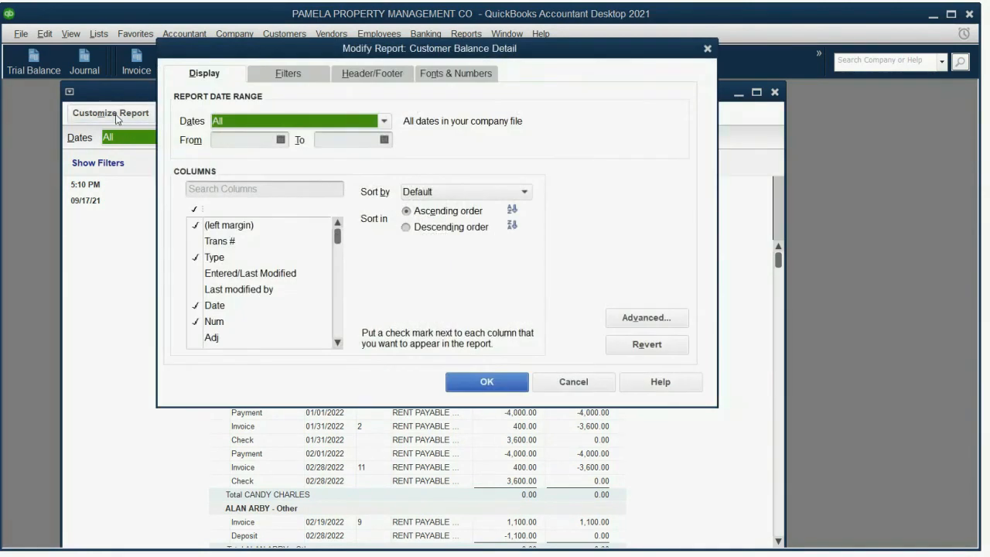
{"action": "left_click", "coordinate": [292, 82]}
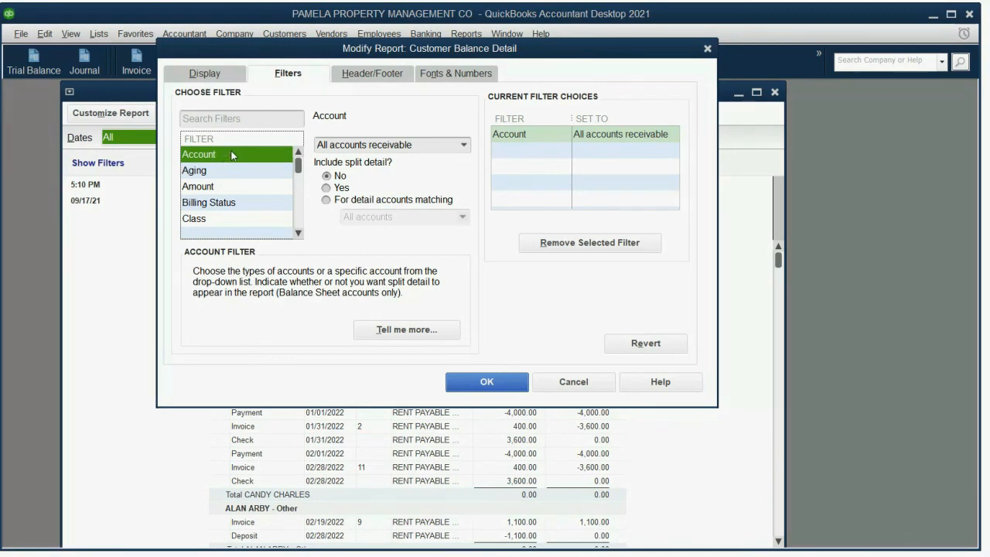
{"action": "left_click", "coordinate": [467, 146]}
{"action": "left_click", "coordinate": [467, 146]}
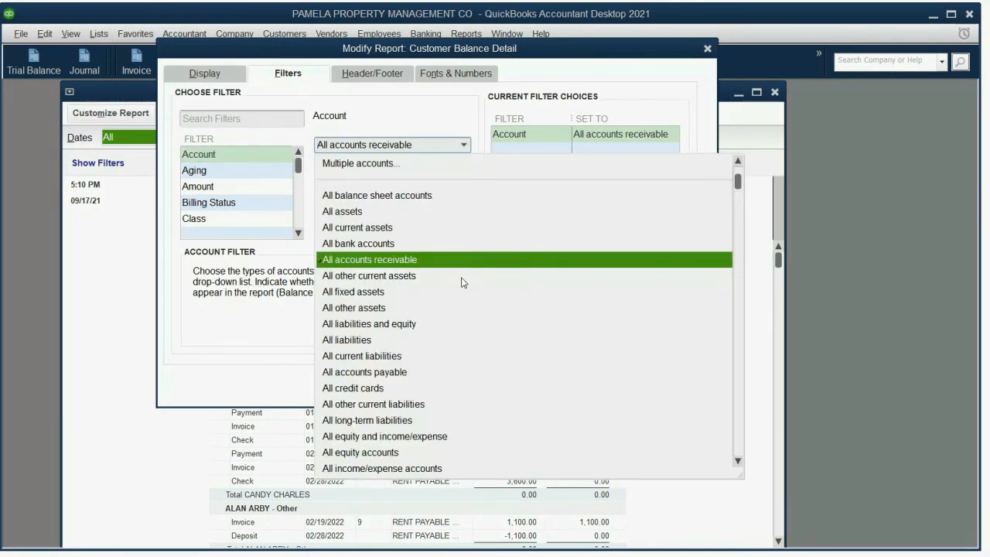
{"action": "scroll", "coordinate": [462, 280], "scroll_direction": "down", "scroll_amount": 6}
{"action": "scroll", "coordinate": [461, 279], "scroll_direction": "down", "scroll_amount": 5}
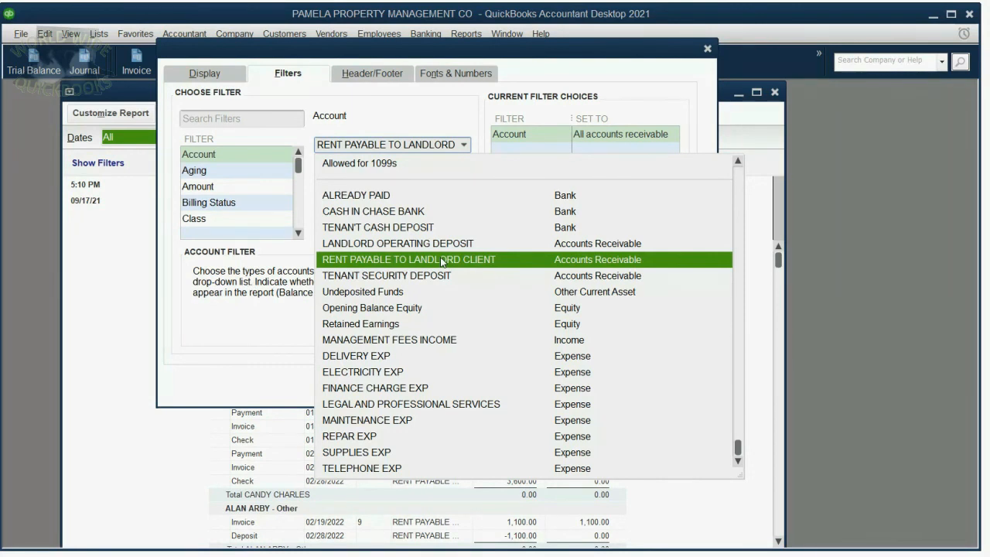
{"action": "left_click", "coordinate": [442, 261]}
{"action": "left_click", "coordinate": [475, 383]}
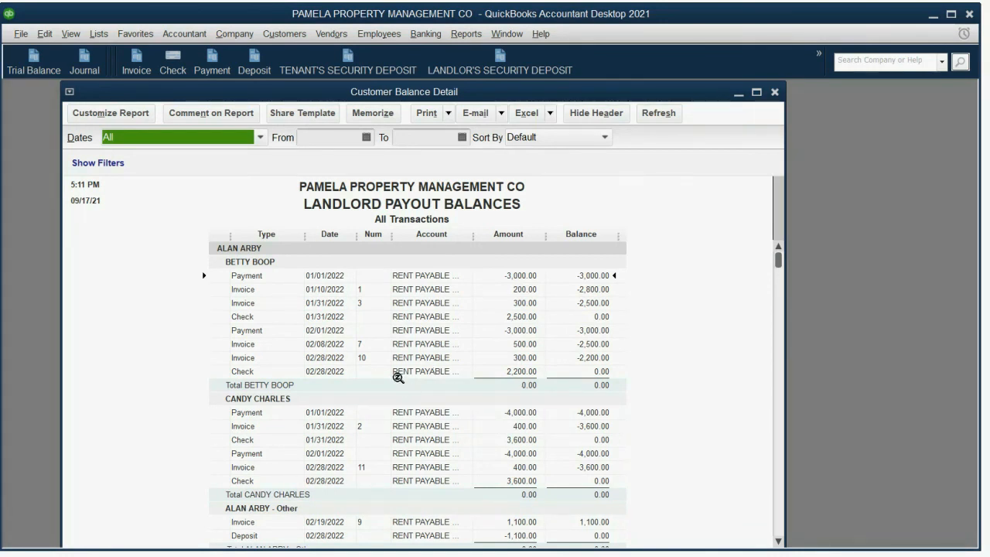
- Add the customized report window to the icon bar with the label LANDLORD PAYOUT BALANCES
{"action": "left_click", "coordinate": [69, 39]}
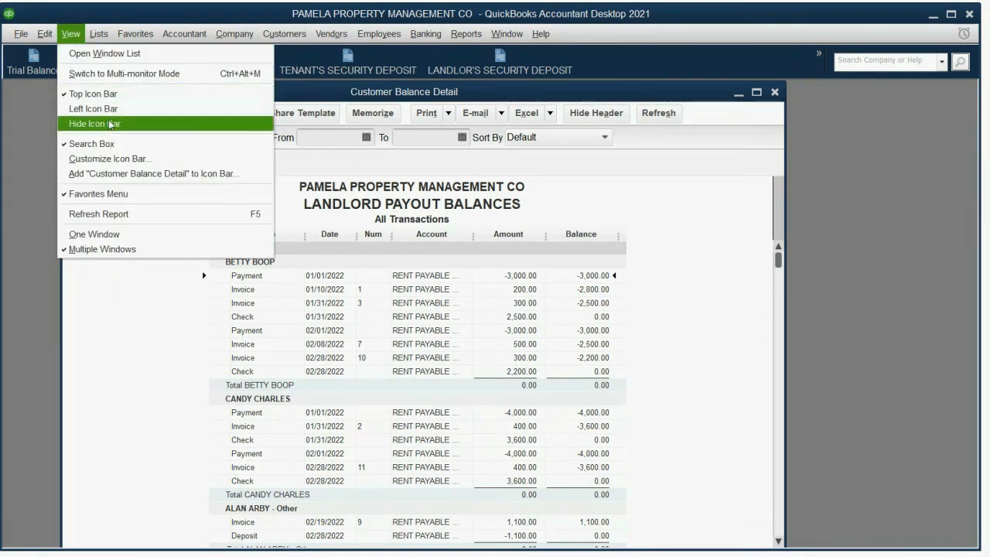
{"action": "left_click", "coordinate": [133, 174]}
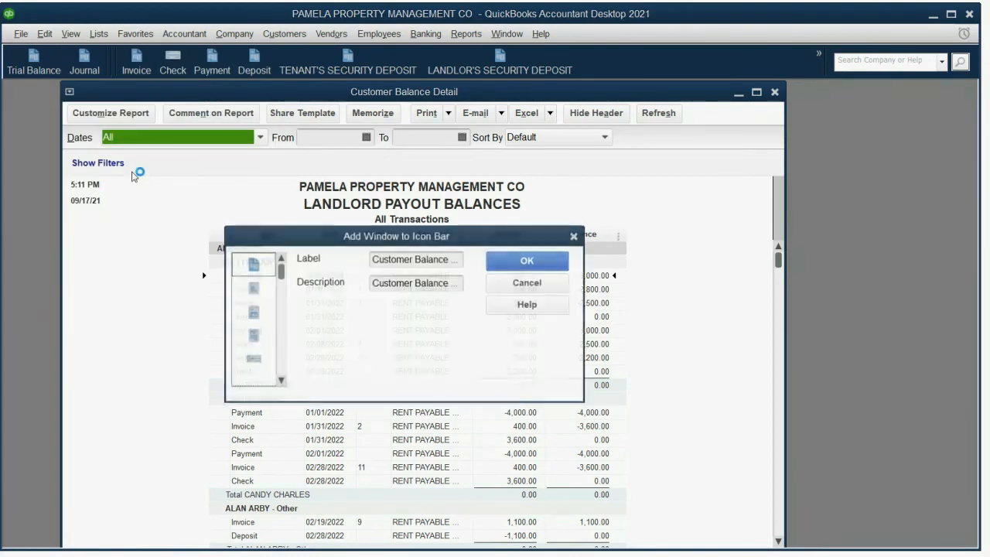
{"action": "left_click_drag", "start_coordinate": [395, 264], "coordinate": [540, 221]}
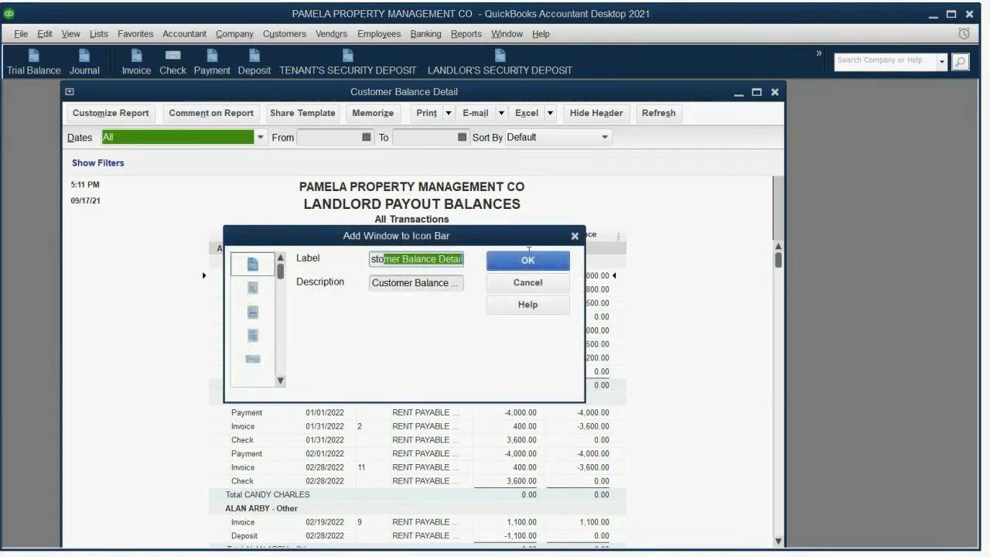
{"action": "key", "text": "BackSpace"}
{"action": "key", "text": "BackSpace"}
{"action": "key", "text": "BackSpace"}
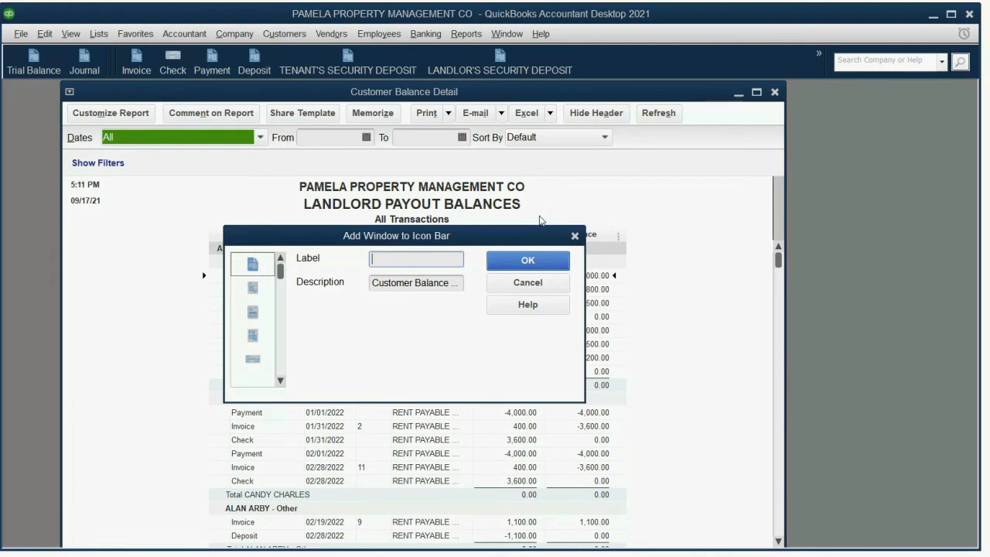
{"action": "type", "text": "LANDLORD PAYOUT"}
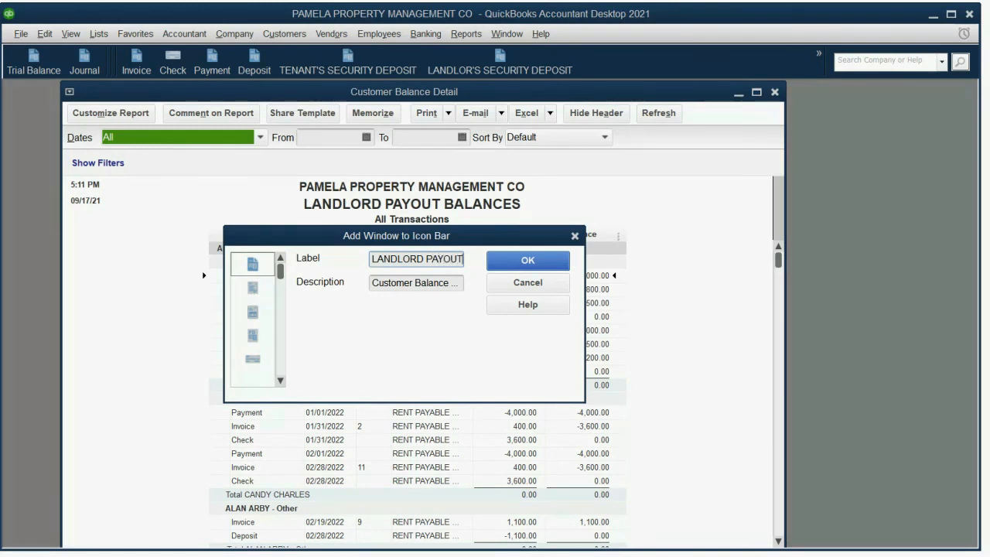
{"action": "type", "text": " BALA"}
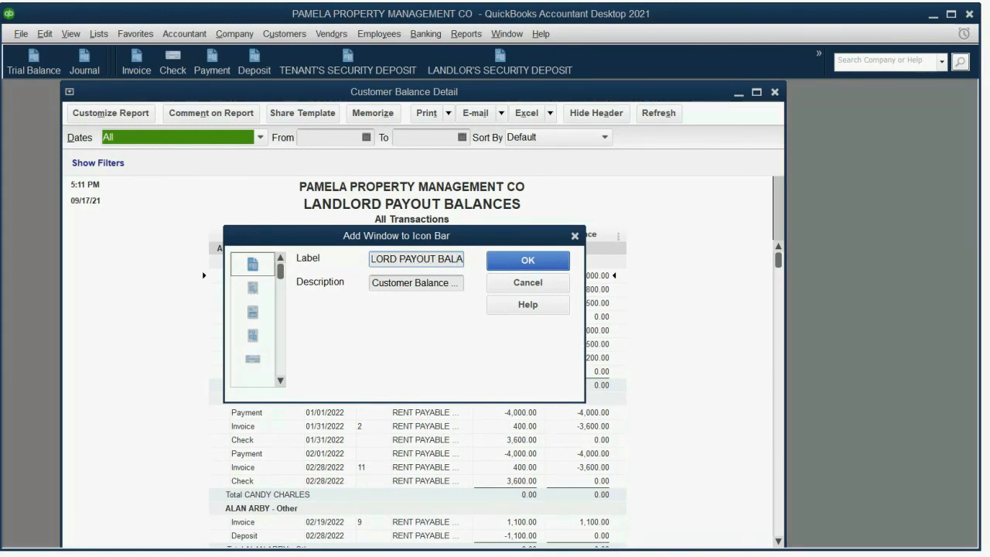
{"action": "type", "text": "NCES"}
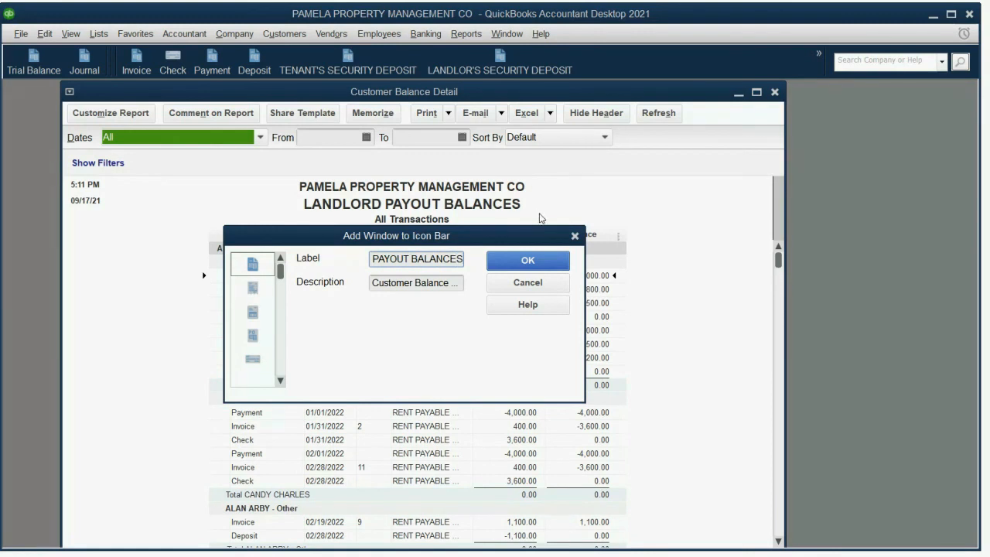
{"action": "left_click", "coordinate": [527, 262]}
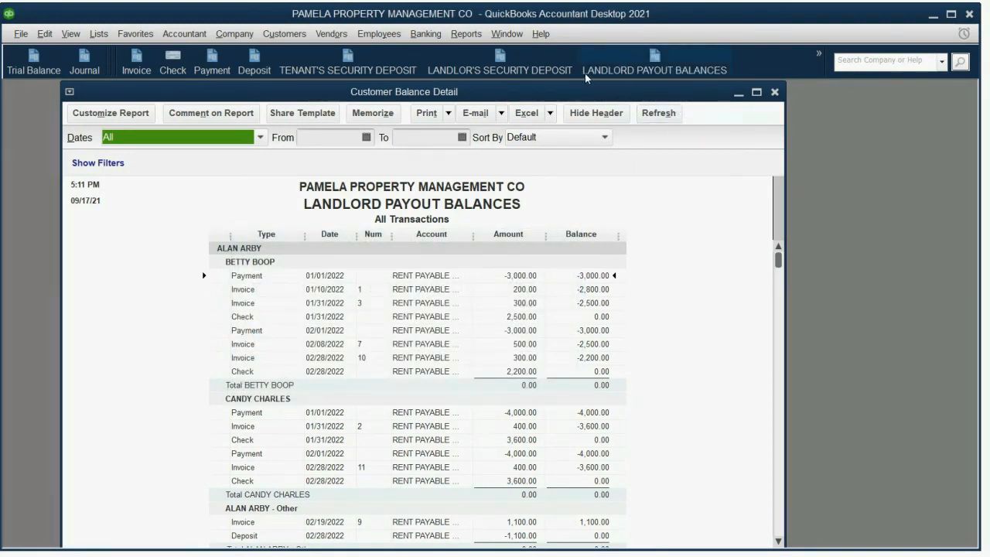
- Close the report, reopen it through the LANDLORD PAYOUT BALANCES shortcut to check it, and close it again
{"action": "left_click", "coordinate": [774, 92]}
{"action": "left_click", "coordinate": [663, 67]}
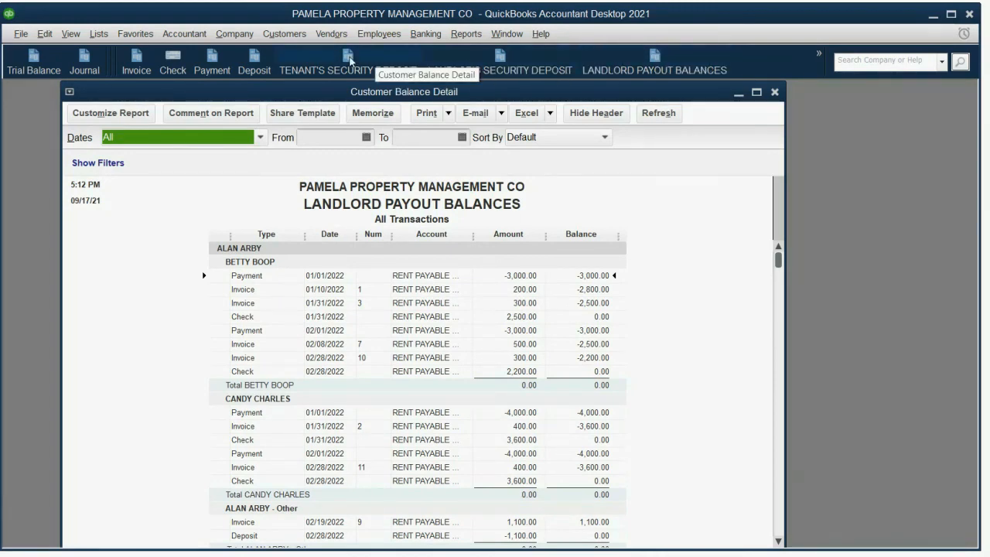
{"action": "left_click", "coordinate": [774, 93]}
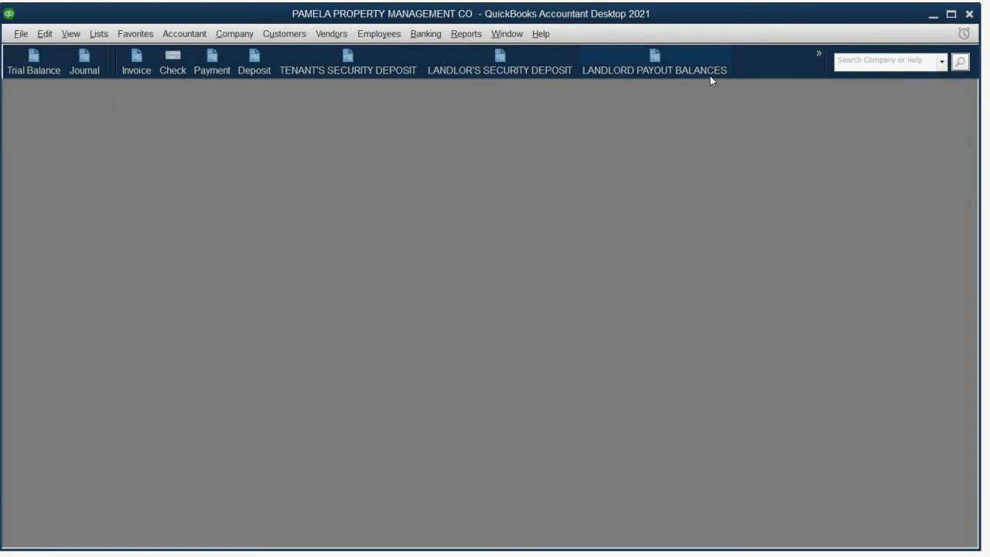
- Reorder the icon bar so that LANDLORD PAYOUT BALANCES comes directly after Journal
{"action": "left_click", "coordinate": [70, 36]}
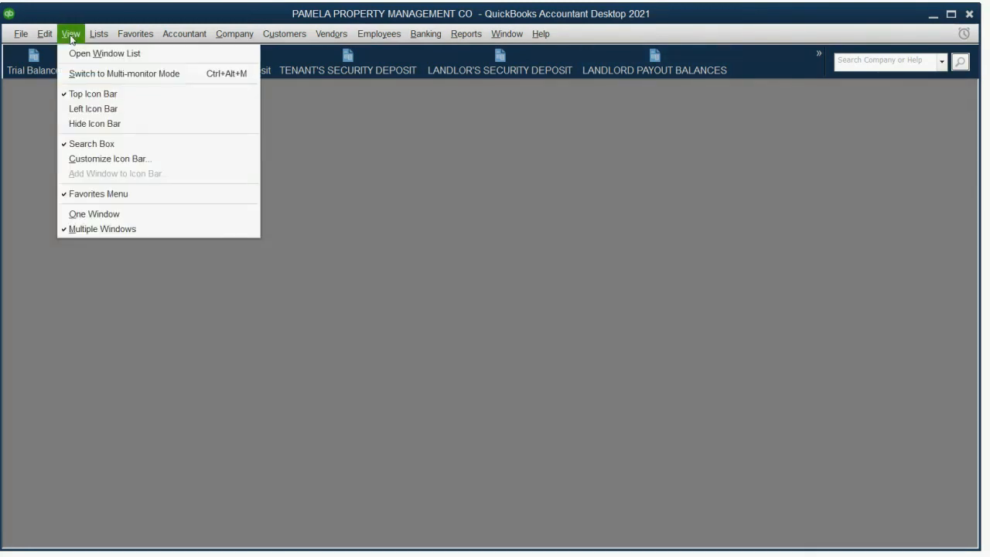
{"action": "left_click", "coordinate": [97, 158]}
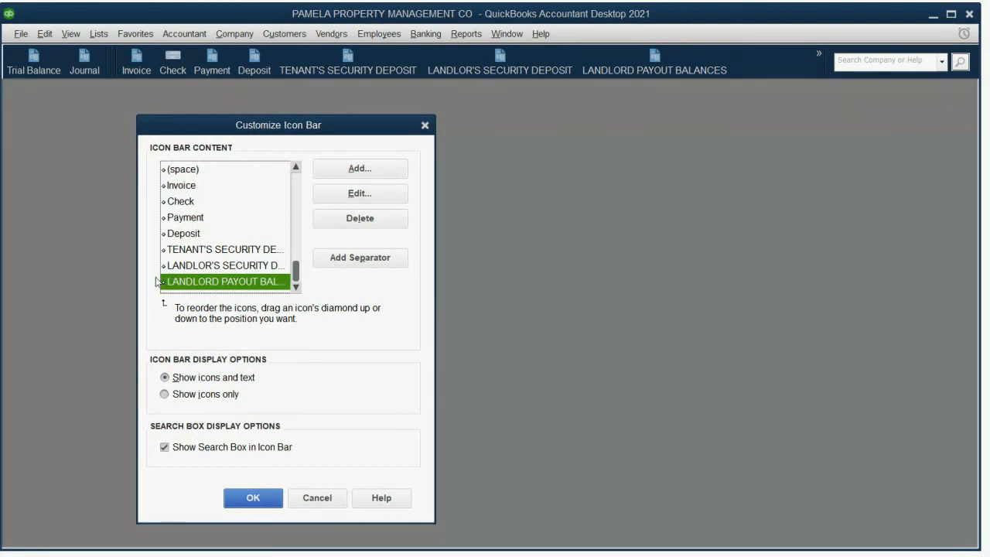
{"action": "left_click_drag", "start_coordinate": [165, 281], "coordinate": [192, 195]}
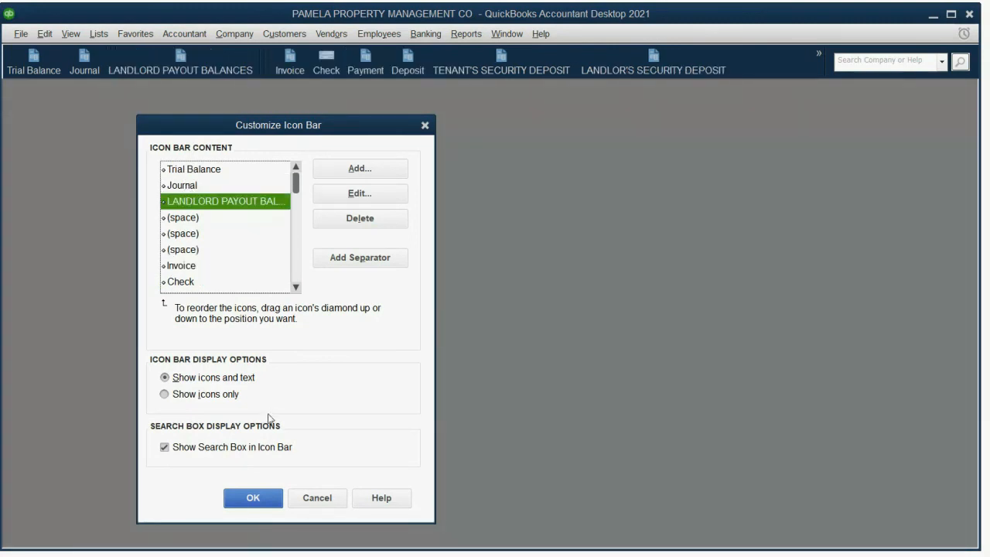
{"action": "left_click", "coordinate": [252, 497]}
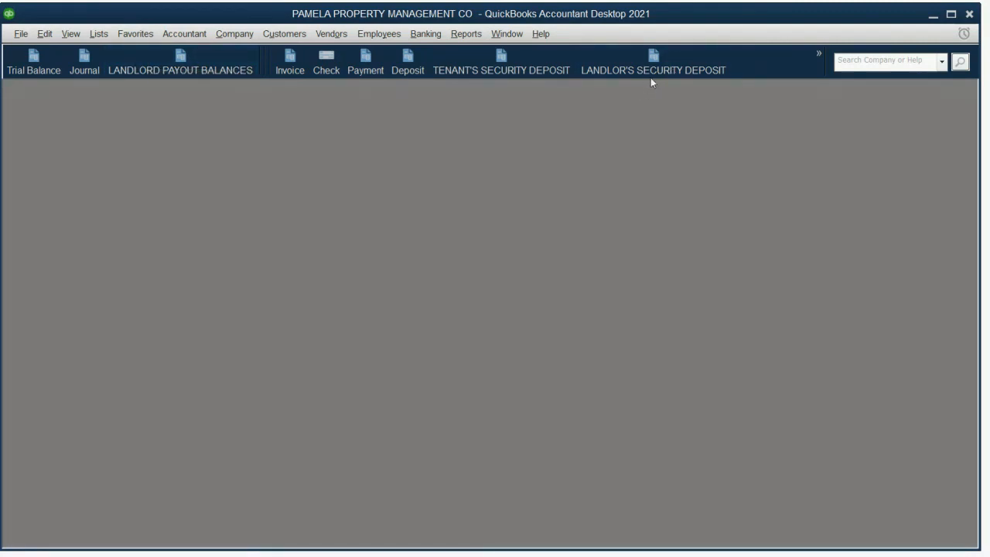
- Open the LANDLORD PAYOUT BALANCES report from its shortcut, view its From and To date calendars without choosing dates, and close the report
{"action": "left_click", "coordinate": [130, 71]}
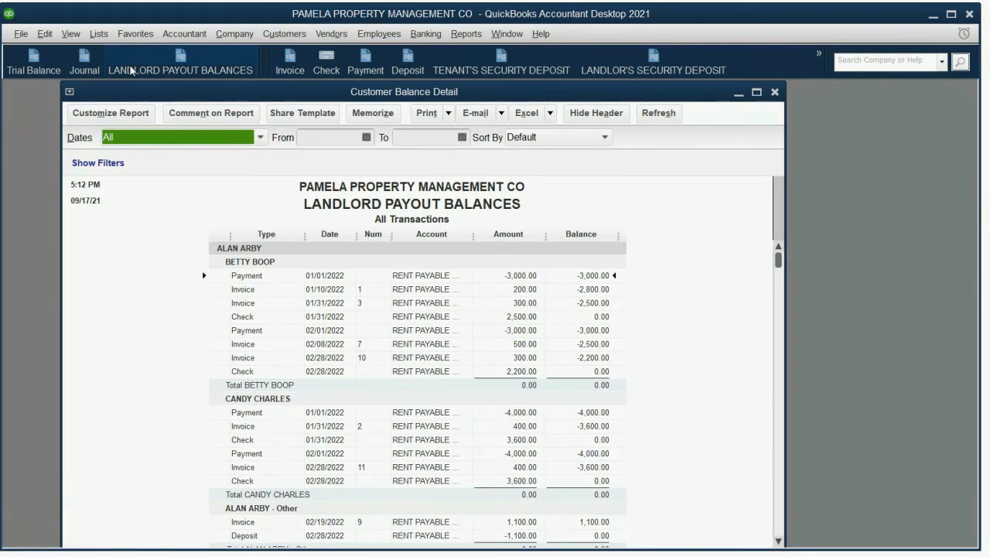
{"action": "left_click", "coordinate": [365, 138]}
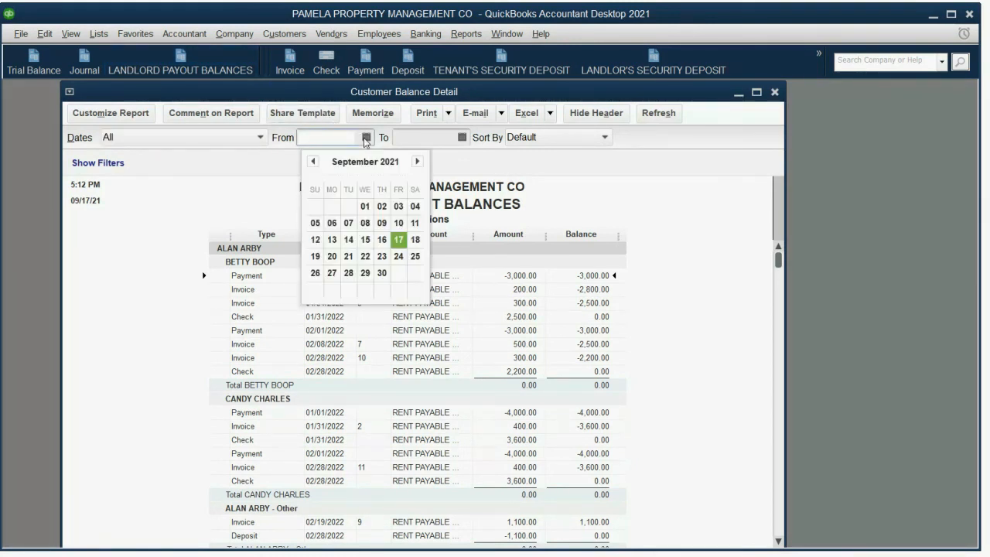
{"action": "left_click", "coordinate": [462, 137]}
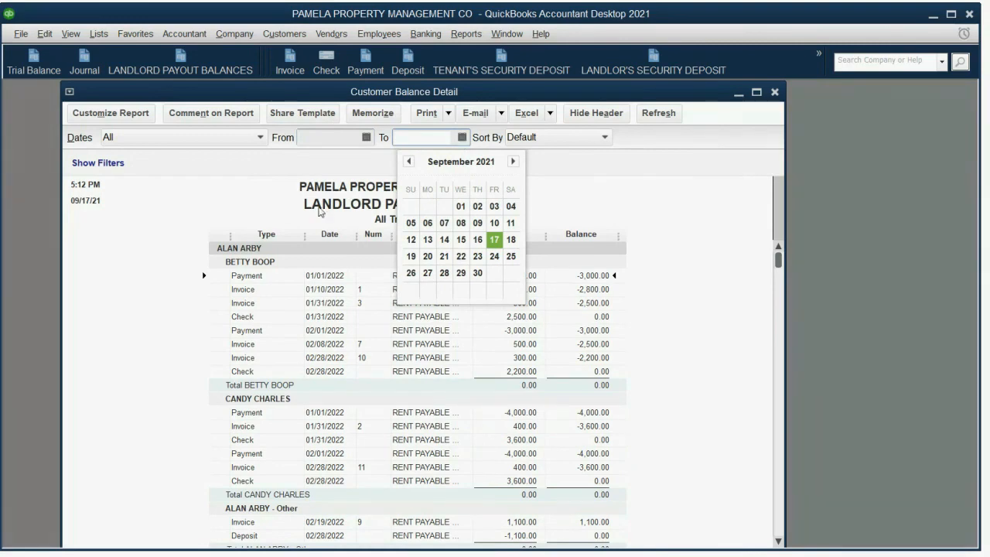
{"action": "left_click", "coordinate": [268, 266]}
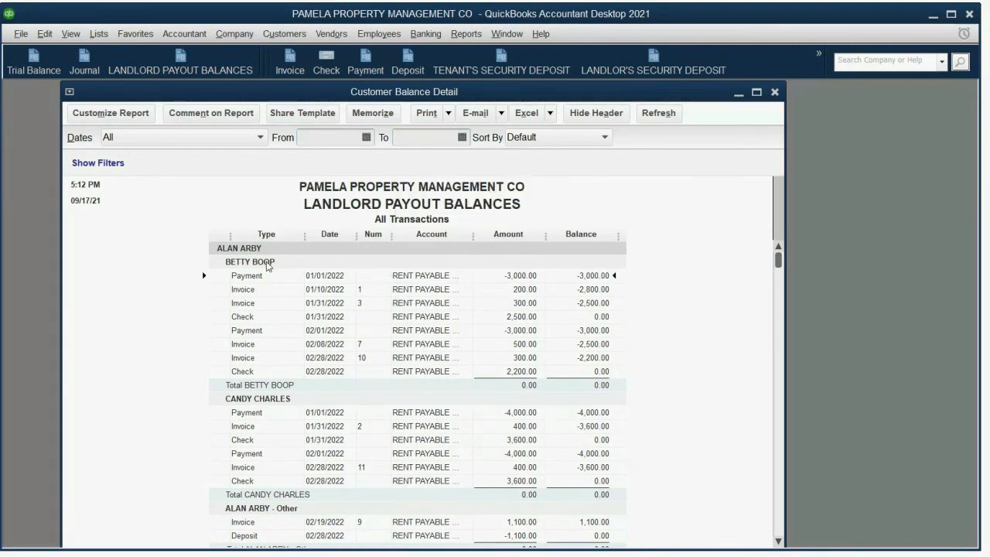
{"action": "left_click", "coordinate": [775, 92]}
- View the TENANT'S SECURITY DEPOSIT shortcut's report, close it, and open the LANDLOR'S SECURITY DEPOSIT one
{"action": "left_click", "coordinate": [520, 72]}
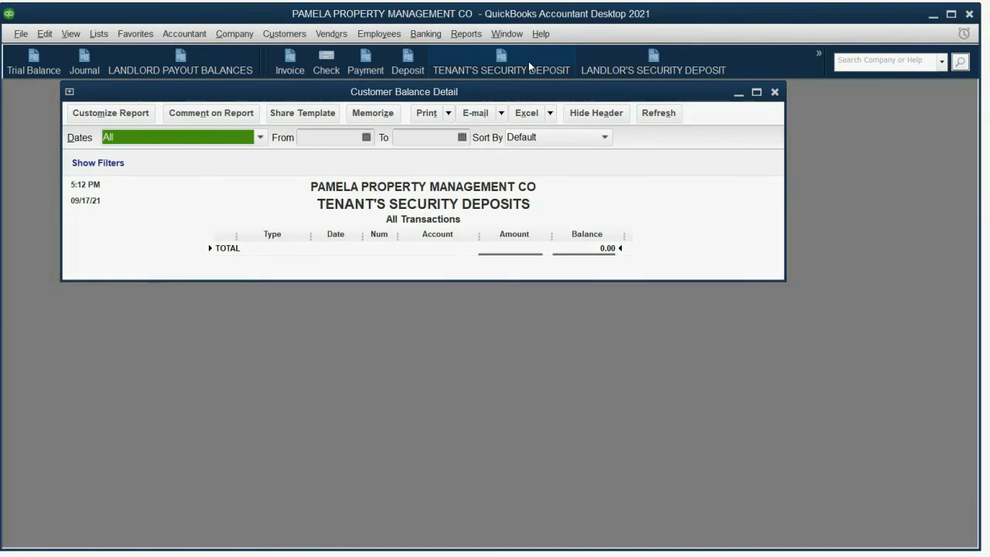
{"action": "left_click", "coordinate": [775, 92]}
{"action": "left_click", "coordinate": [647, 69]}
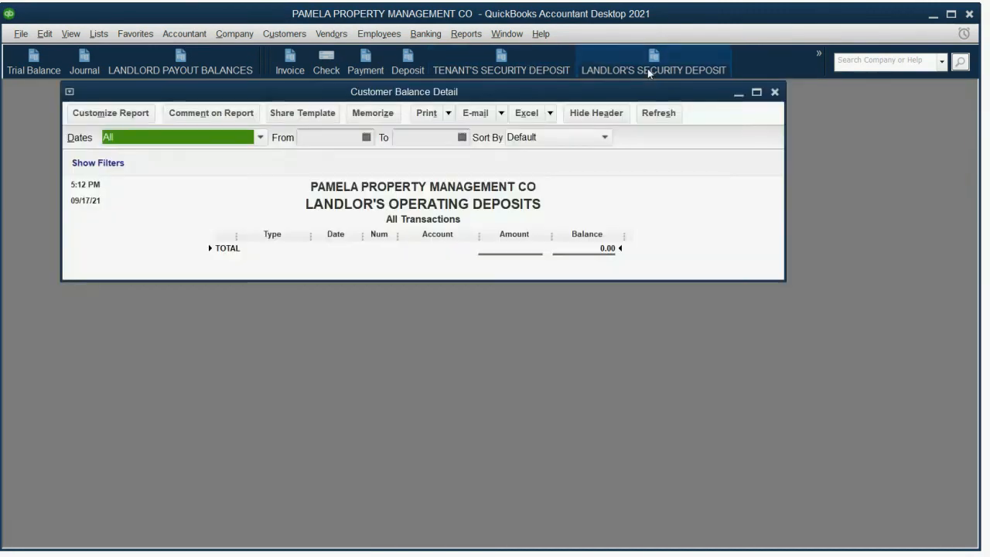